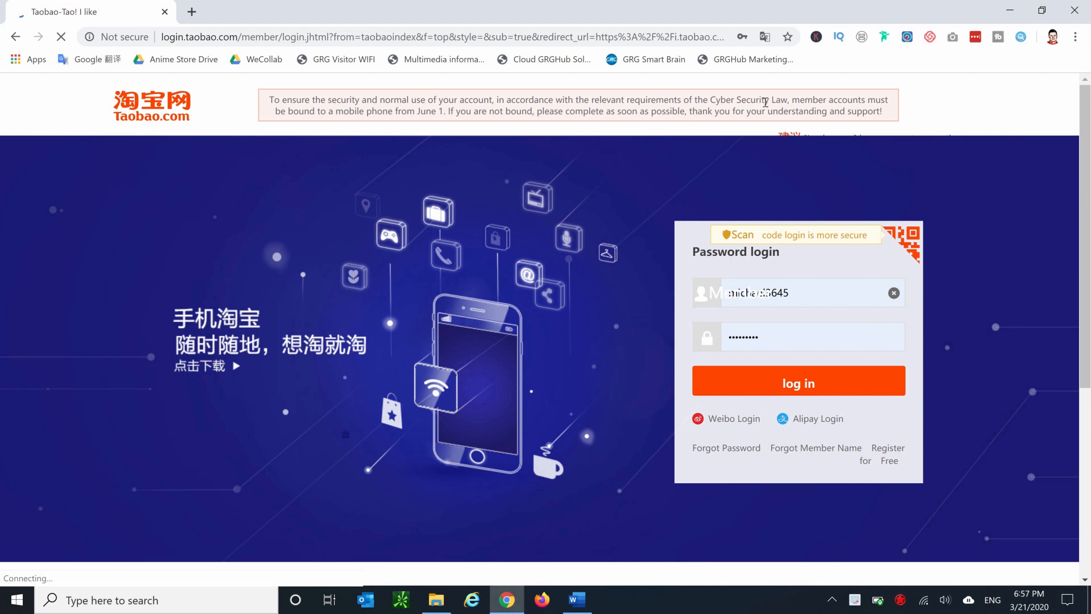
Log in to Taobao by switching to QR code login and confirming the scan.
left_click(907, 241)
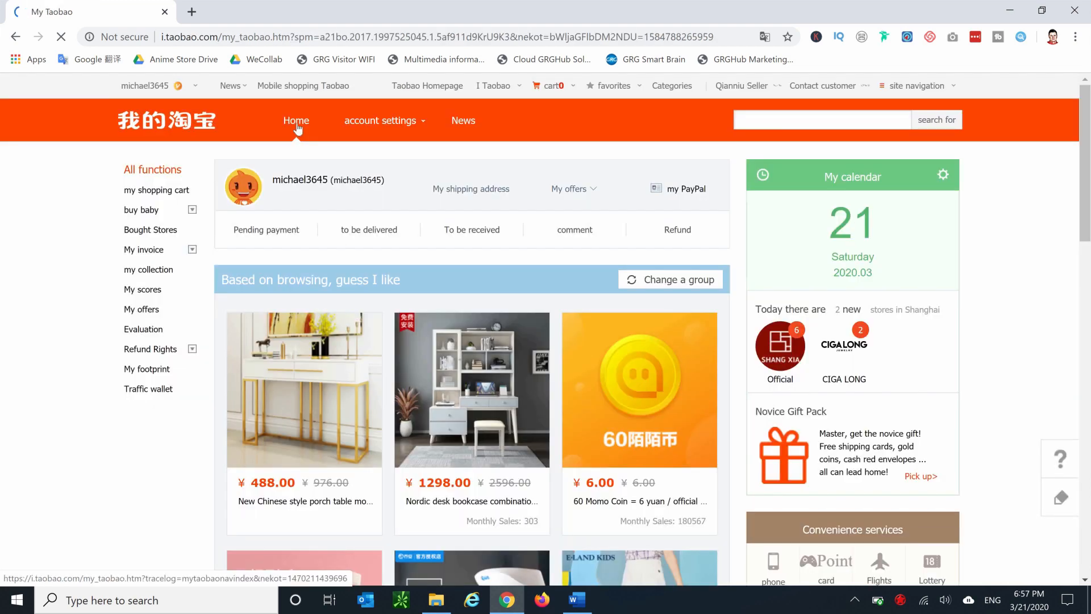
left_click(295, 129)
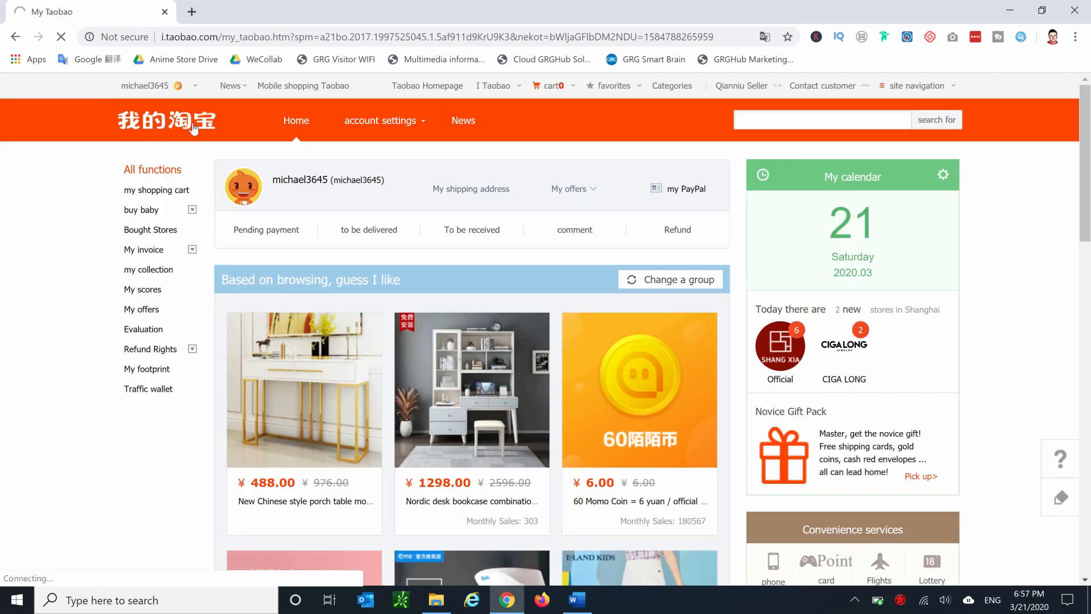
Open the free shop-opening page from the Qianniu Seller menu of My Taobao.
left_click(170, 124)
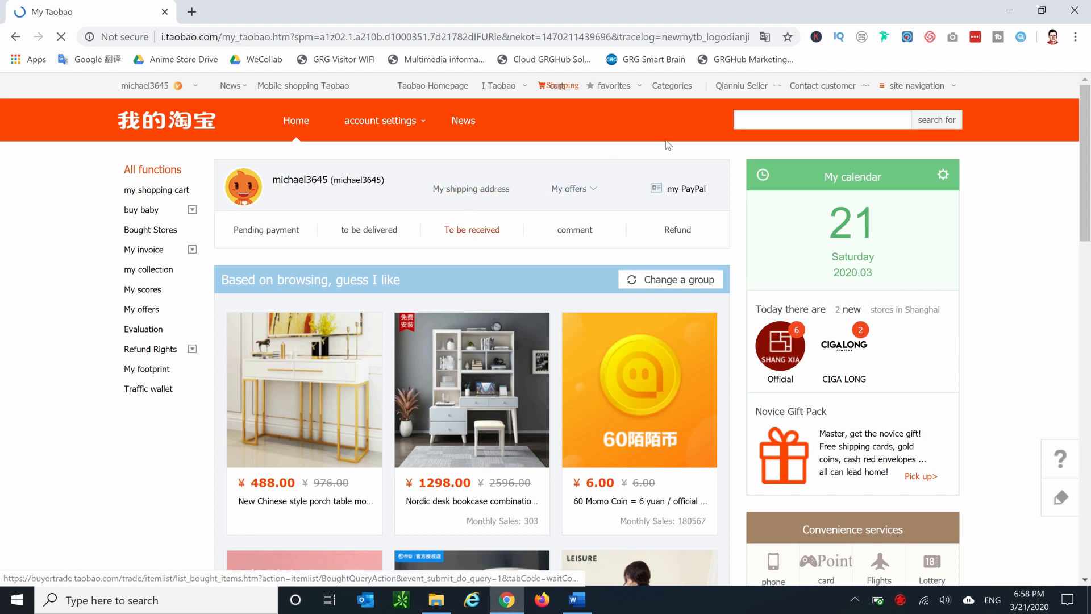
mouse_move(744, 94)
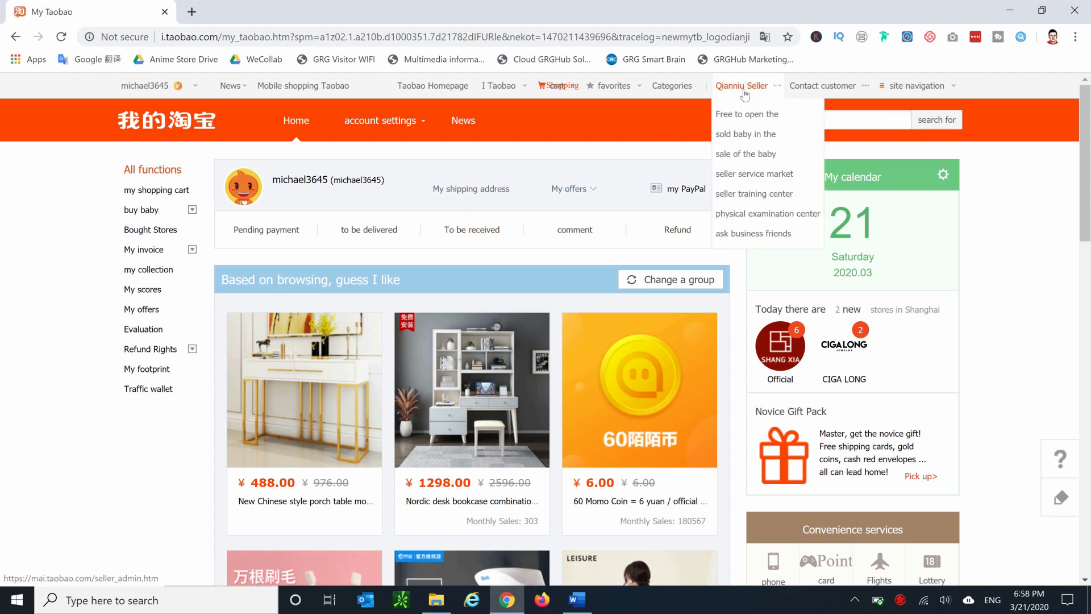
left_click(746, 120)
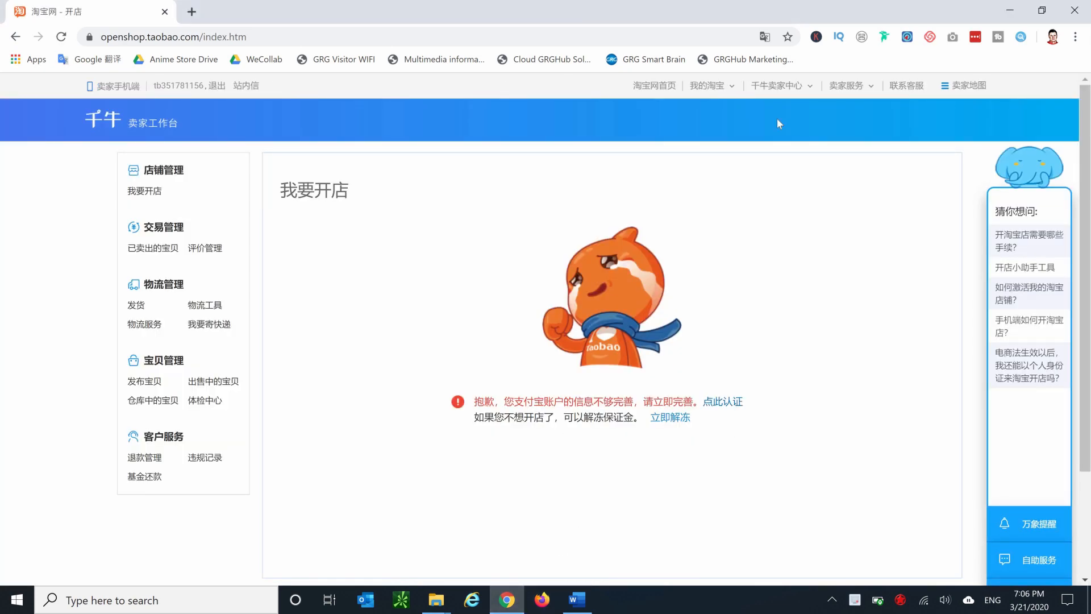
Translate the shop-opening page into English and open the Alipay certification link.
left_click(764, 36)
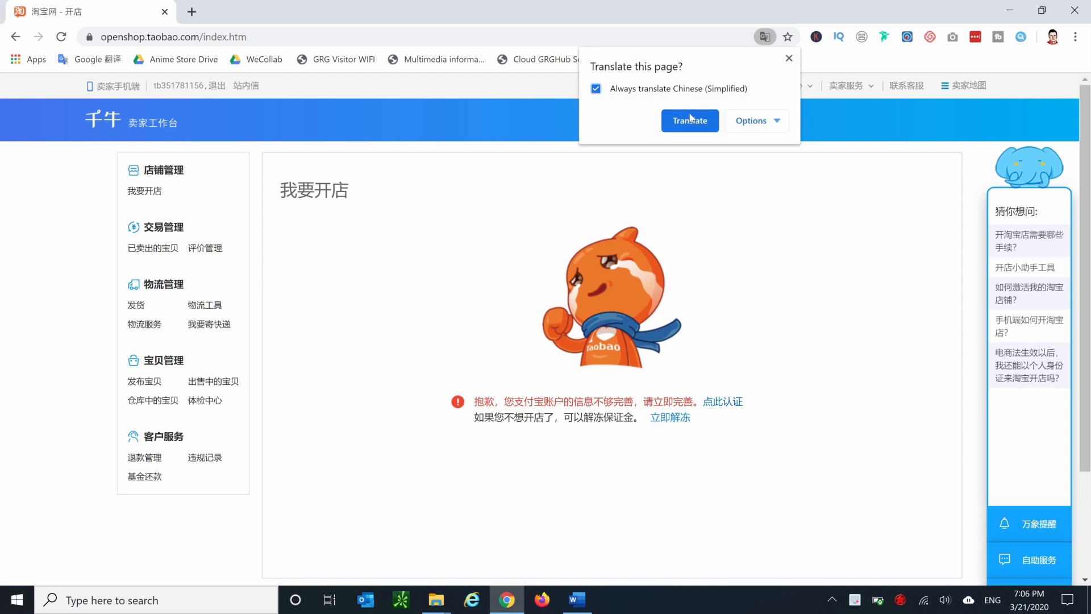
left_click(691, 120)
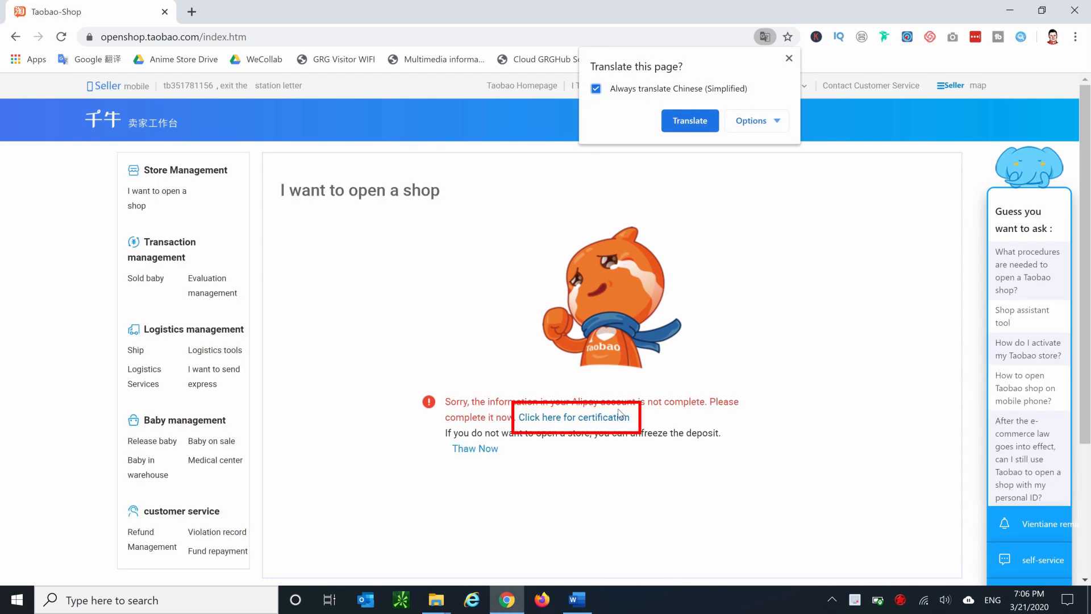
left_click(606, 419)
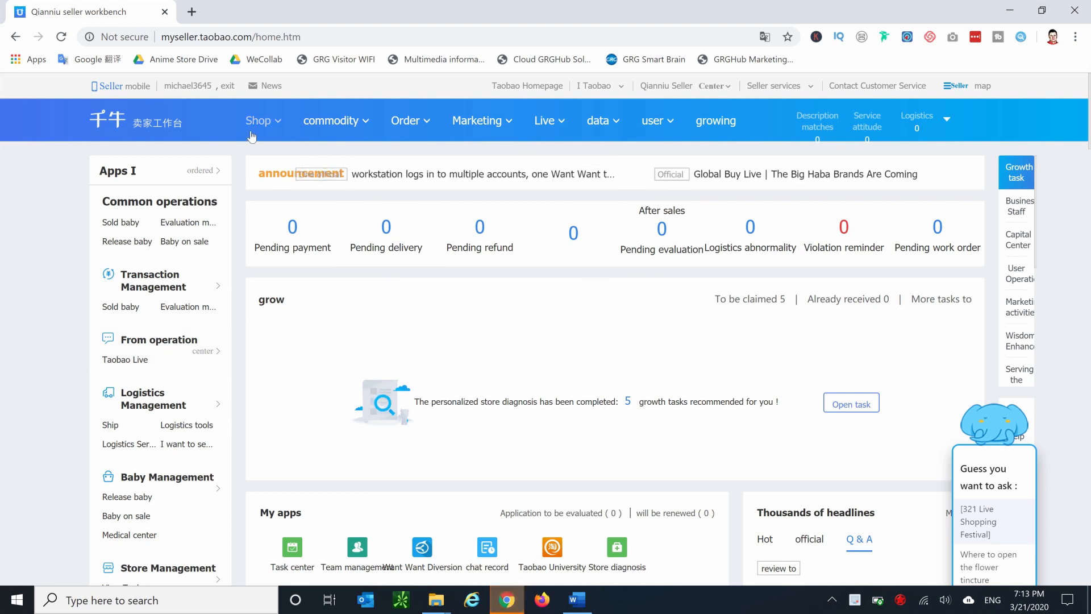
Open the Qianniu download page from the seller workbench's Qianniu Seller Center menu.
left_click(258, 120)
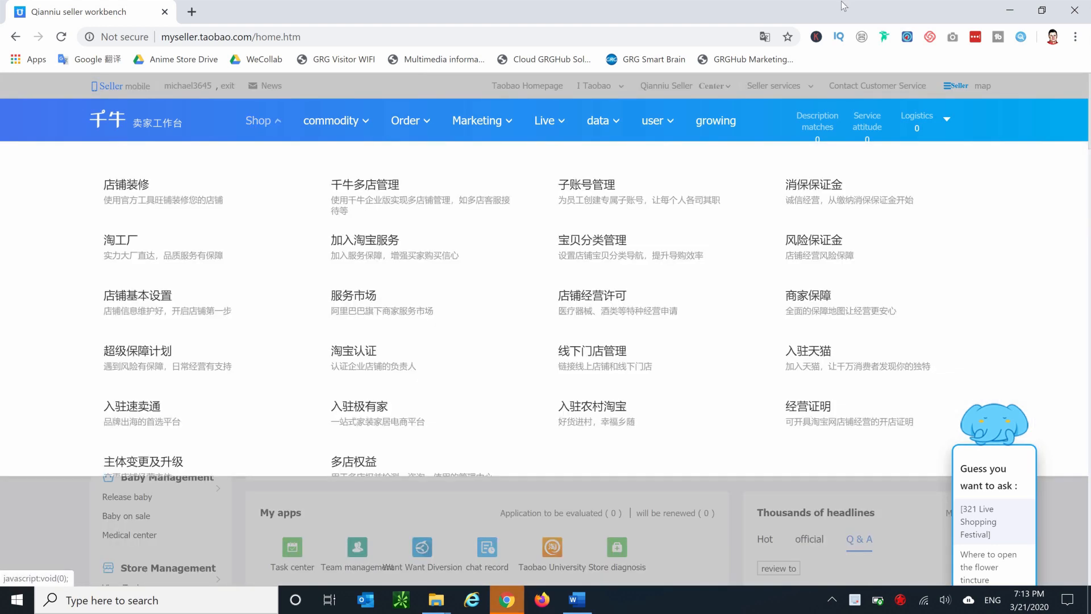
mouse_move(705, 91)
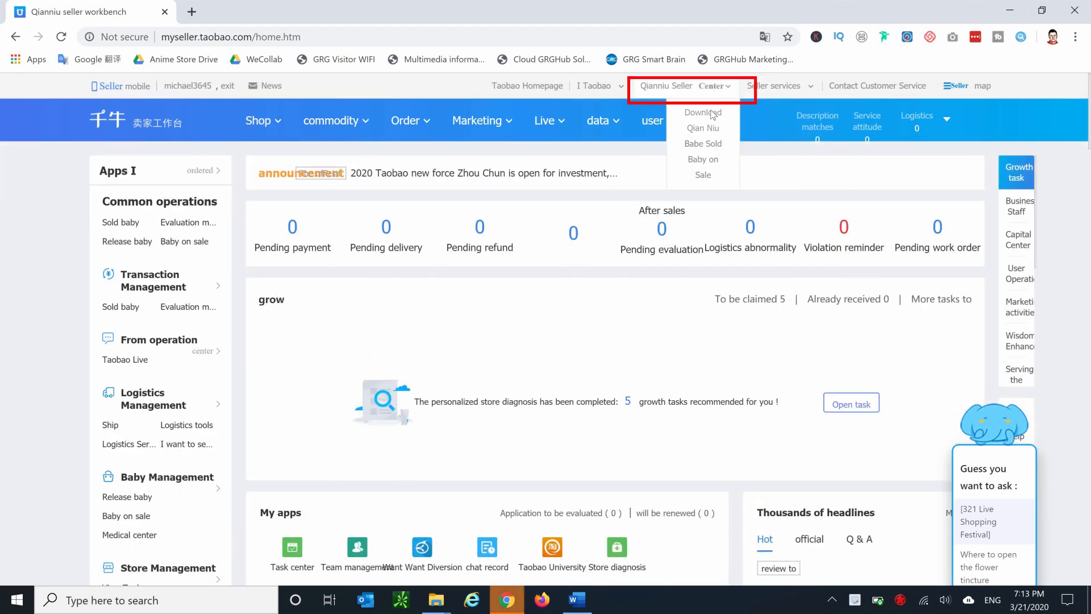
left_click(713, 113)
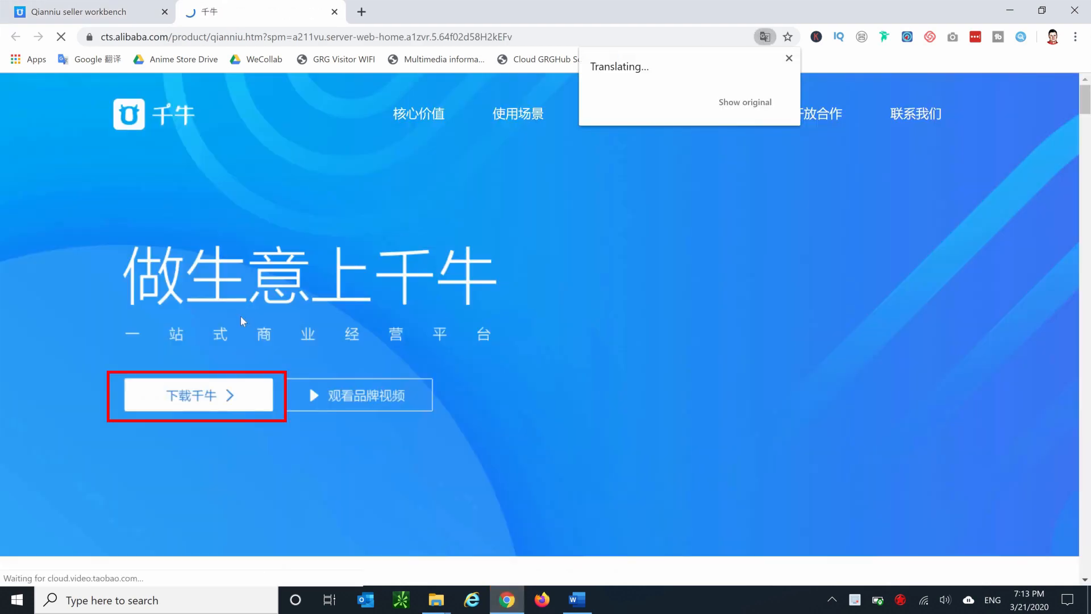
Download the Qianniu PC client for Windows.
left_click(216, 385)
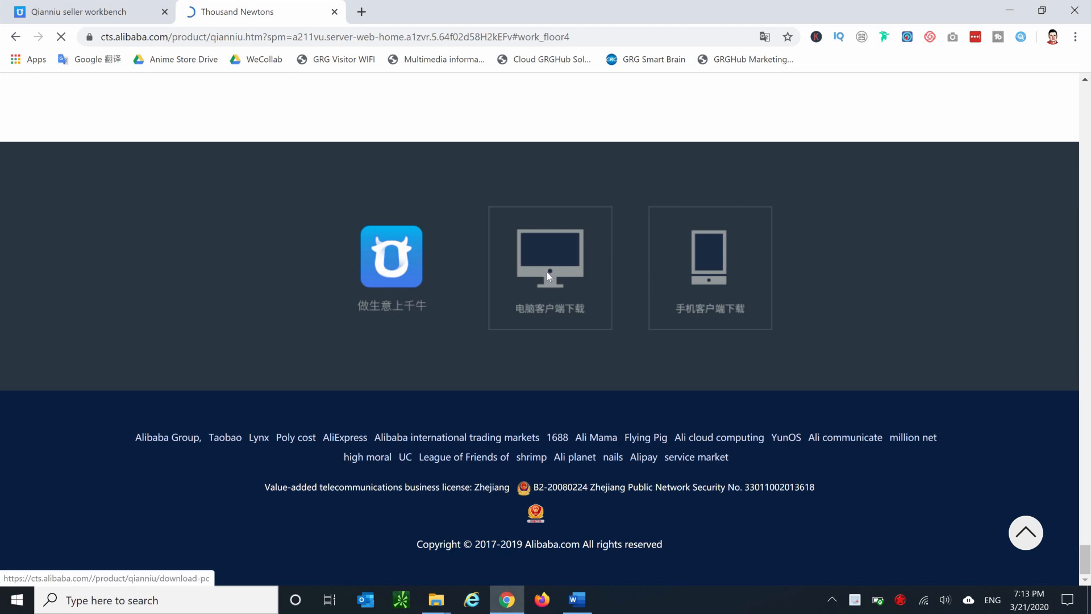
left_click(548, 276)
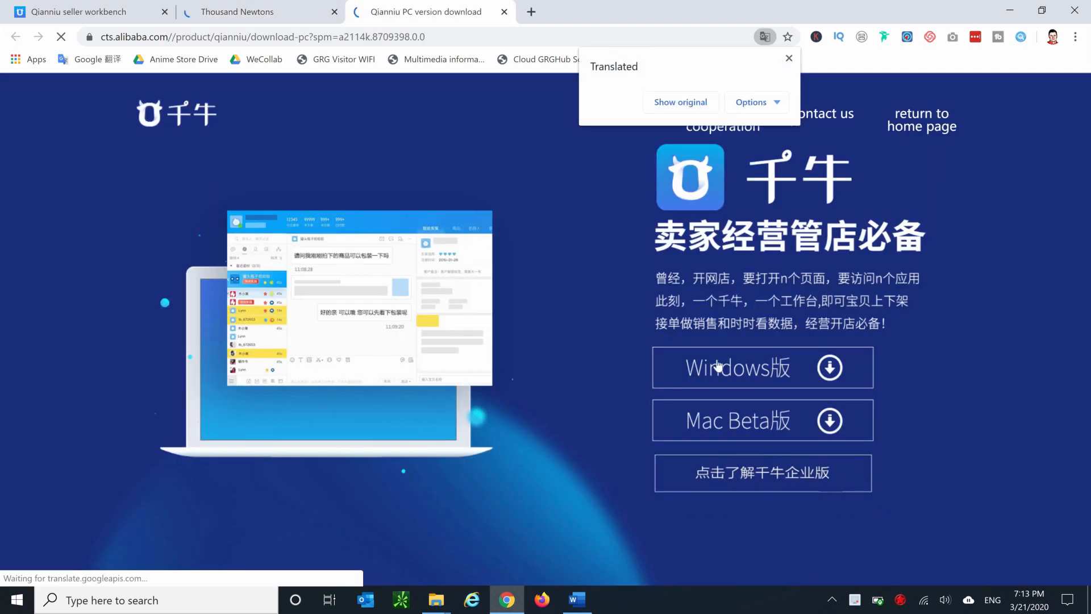
left_click(739, 367)
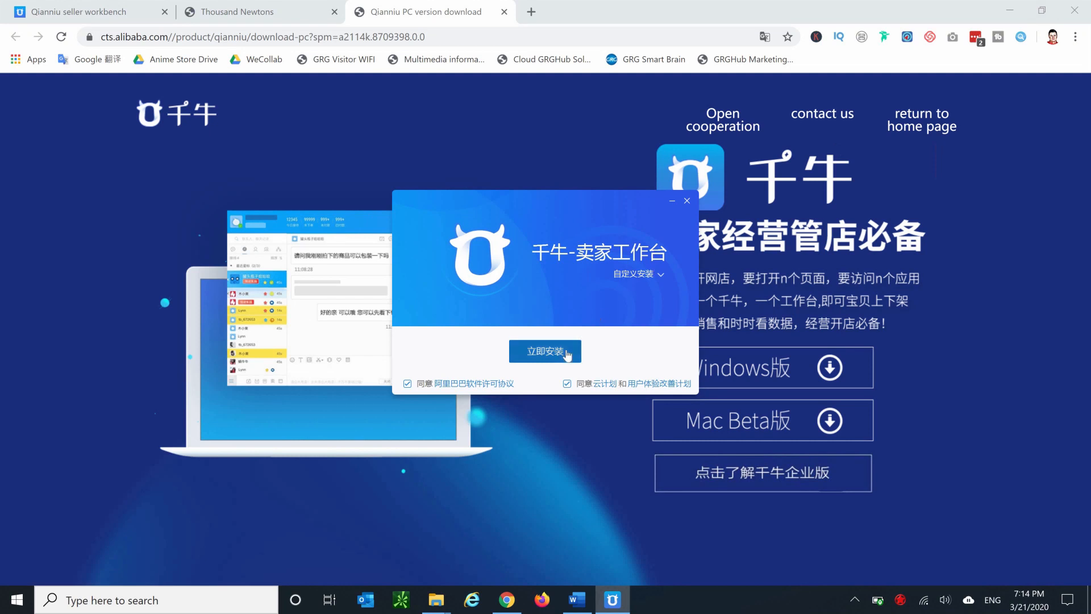
Install and launch the Qianniu client, then log in with remember password and auto login enabled.
left_click(567, 353)
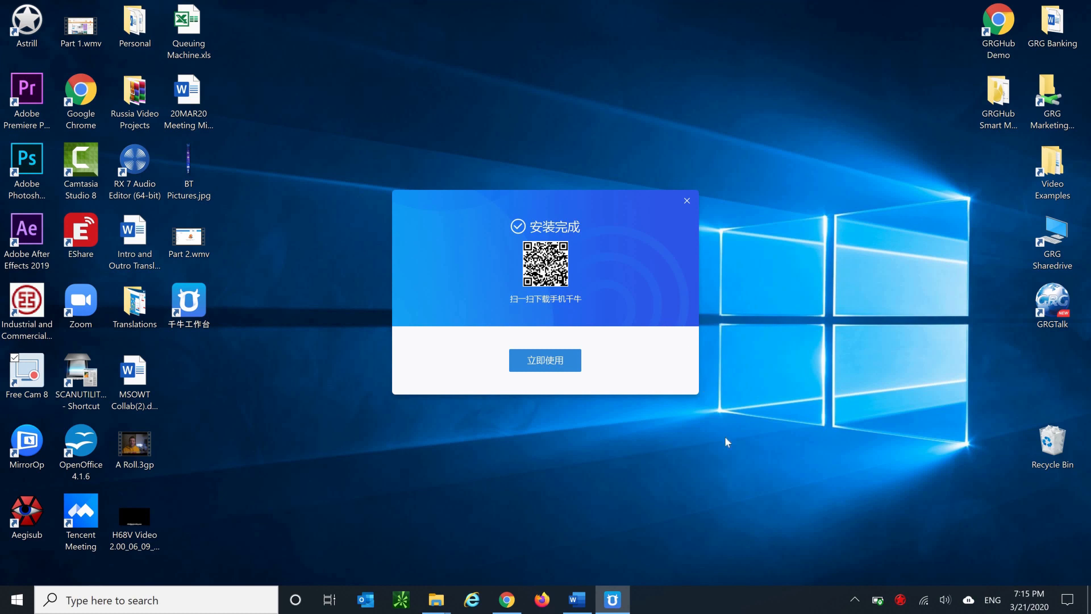
left_click(549, 358)
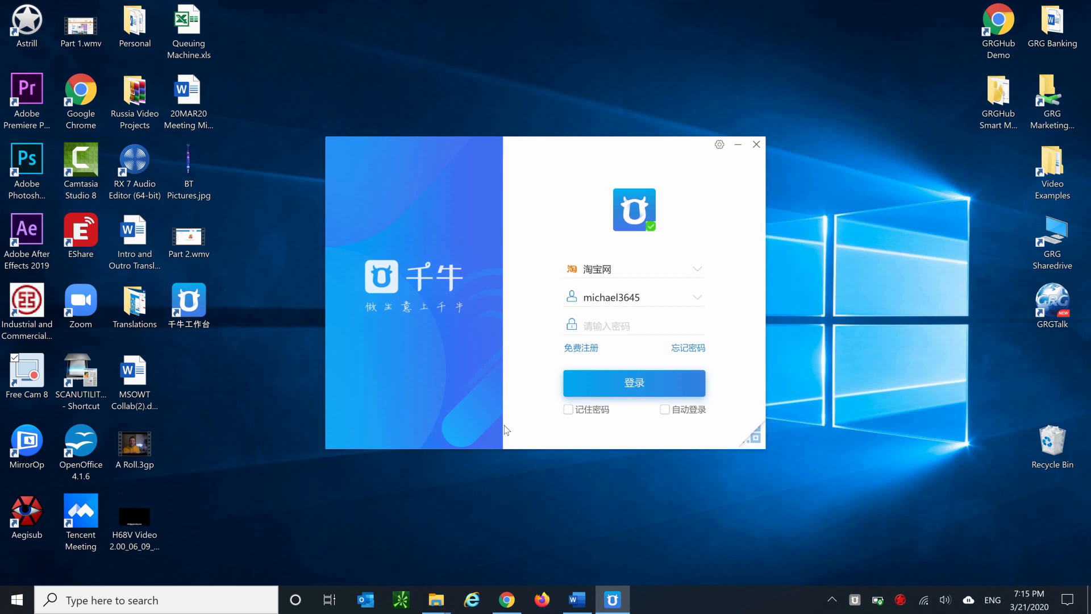
left_click(664, 409)
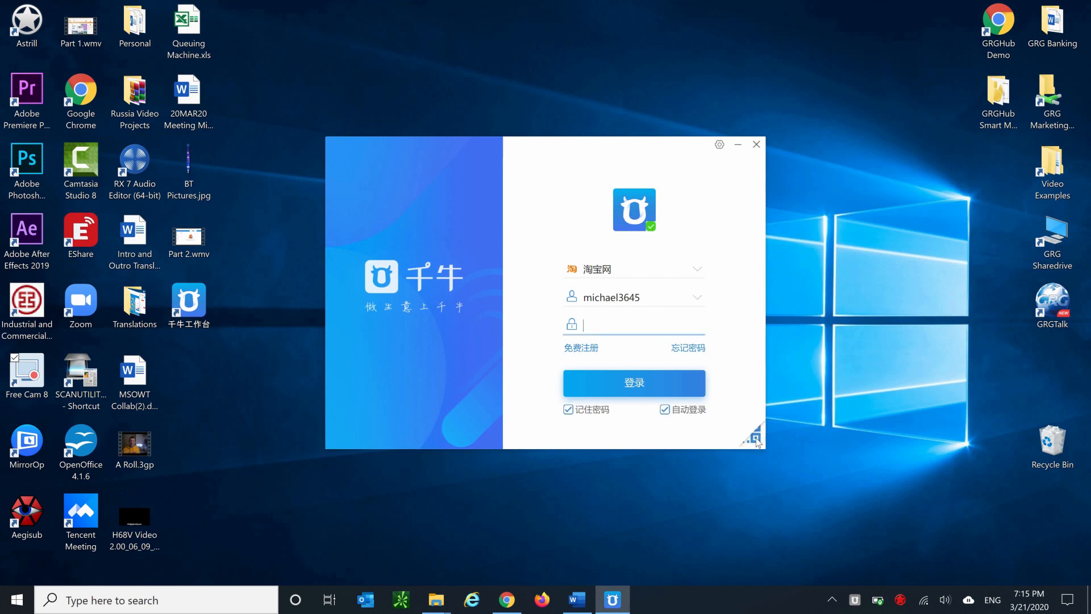
left_click(756, 440)
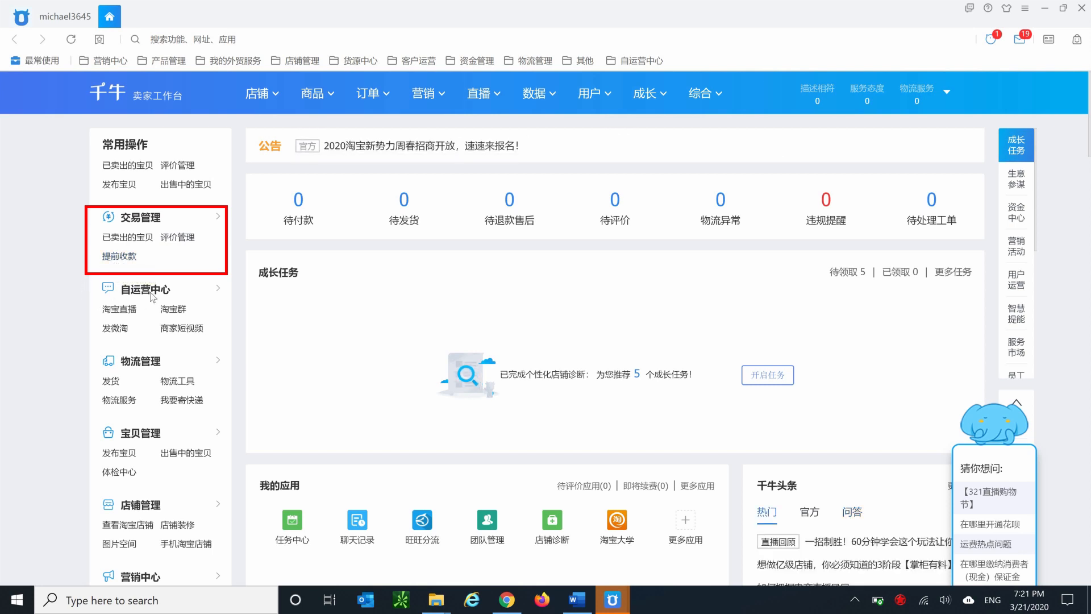
Review the sections of the Qianniu workbench sidebar.
mouse_move(152, 297)
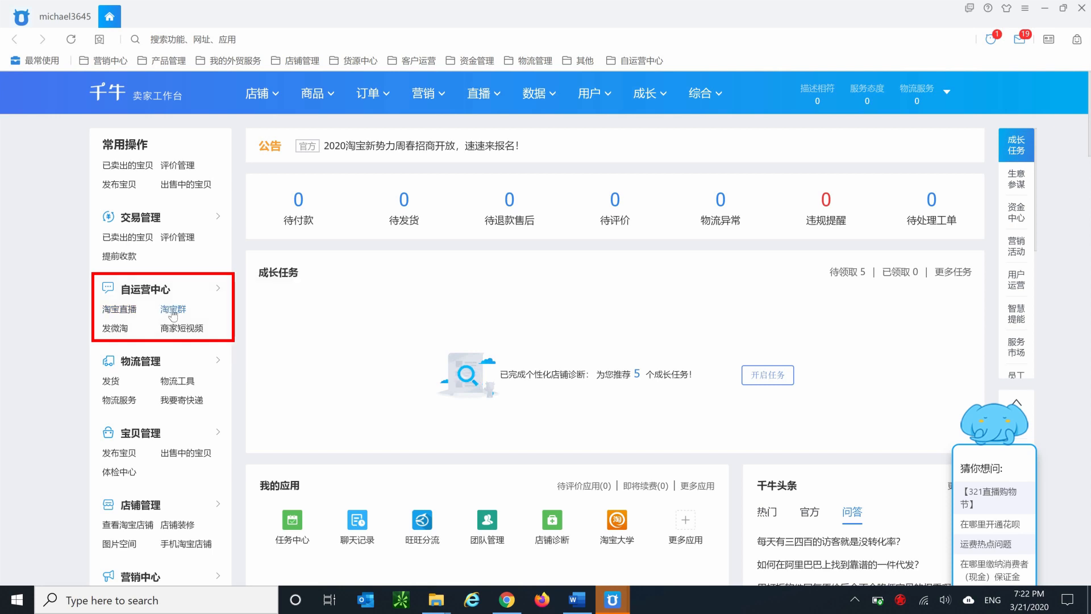
mouse_move(154, 367)
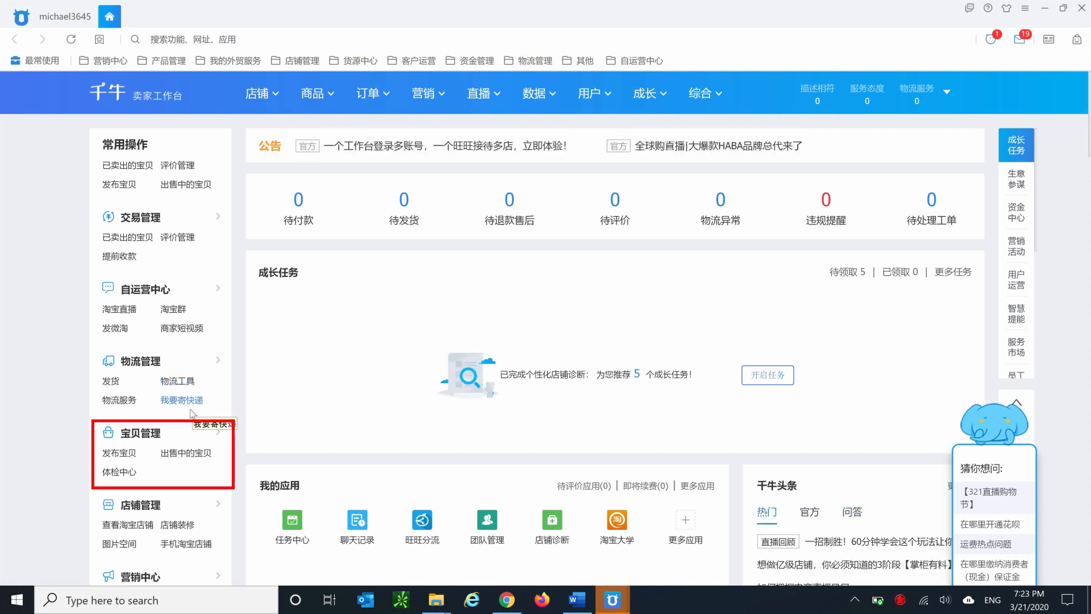
mouse_move(145, 438)
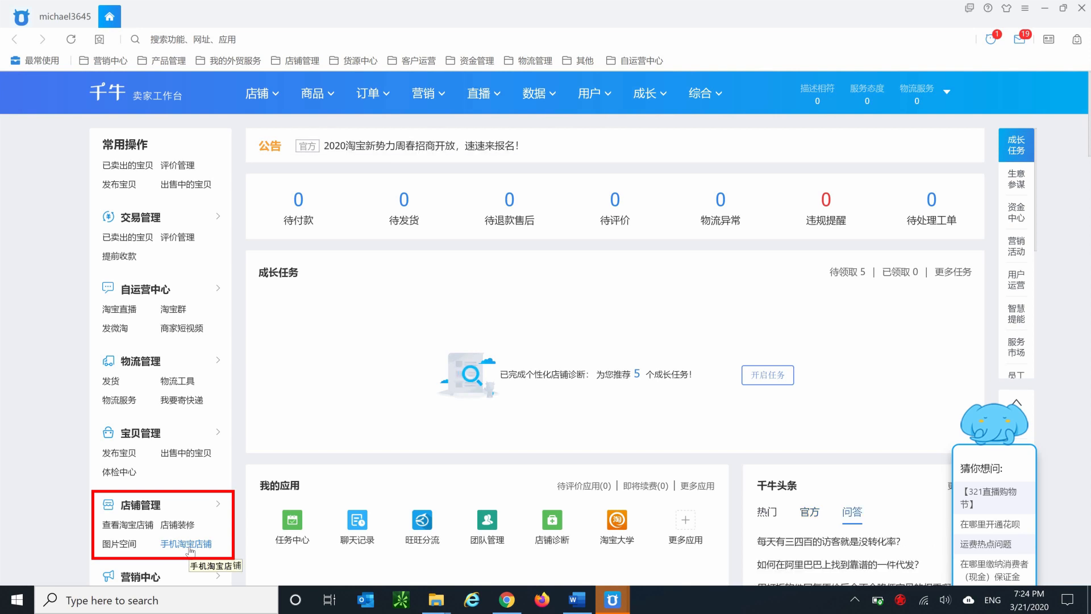
mouse_move(218, 359)
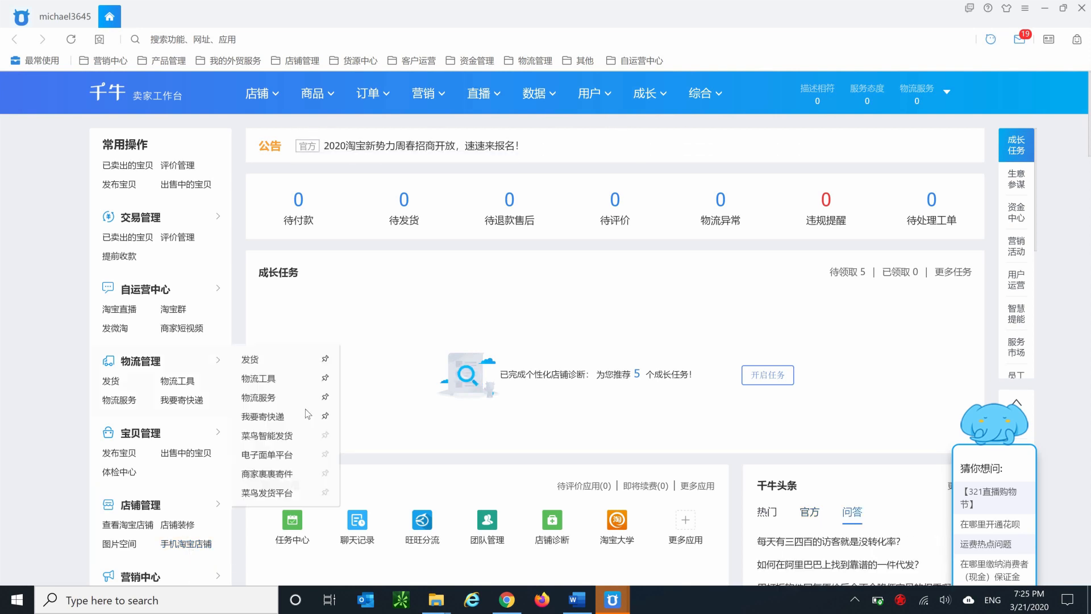
left_click(324, 436)
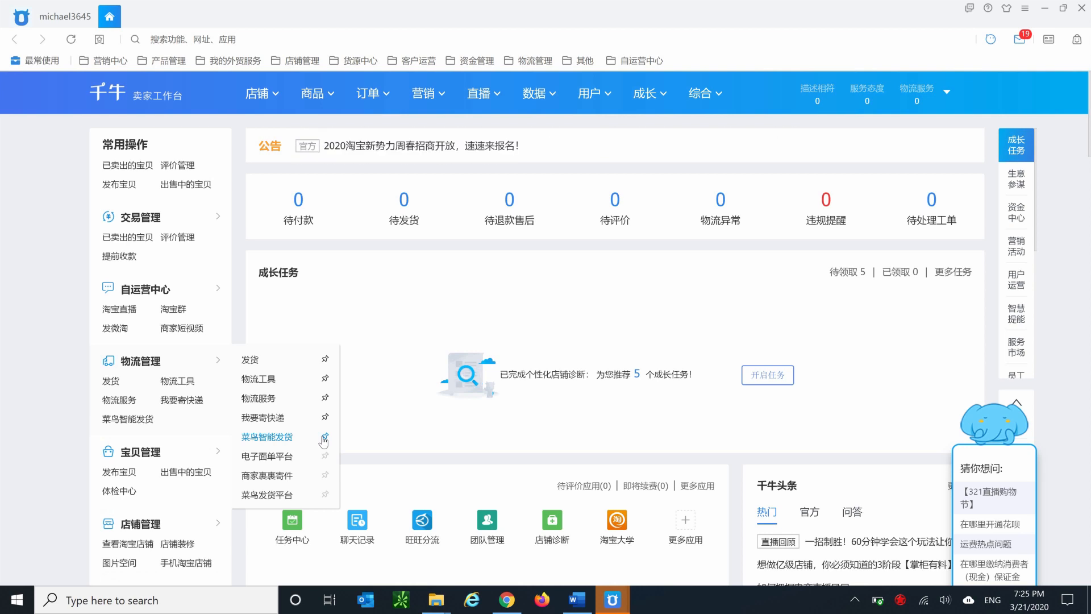
left_click(323, 441)
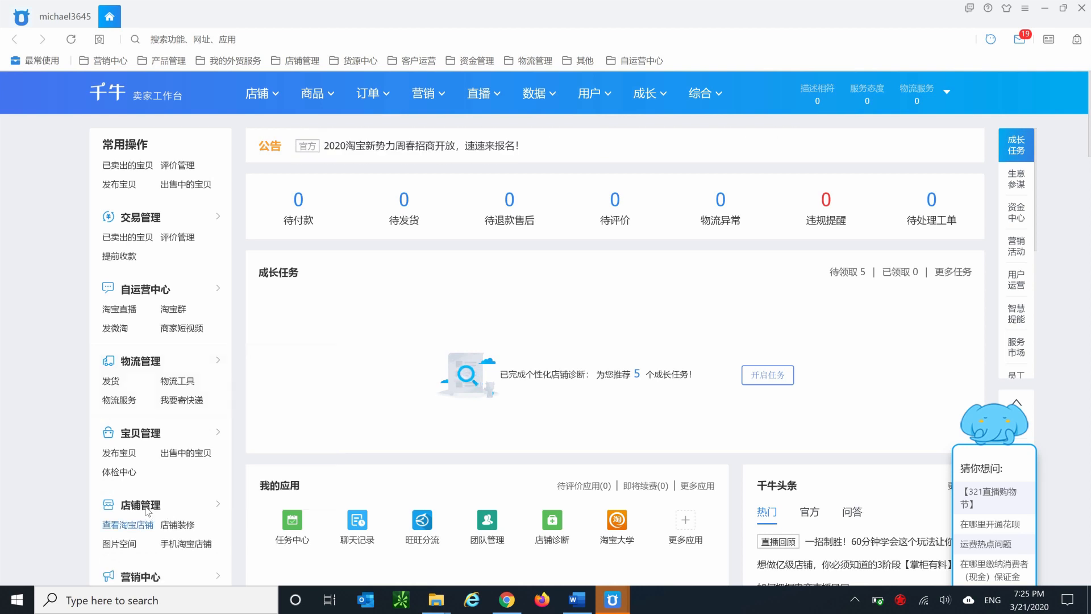
Open the store basic settings (店铺基本设置) and set the store name to Expat Survival Store.
mouse_move(147, 512)
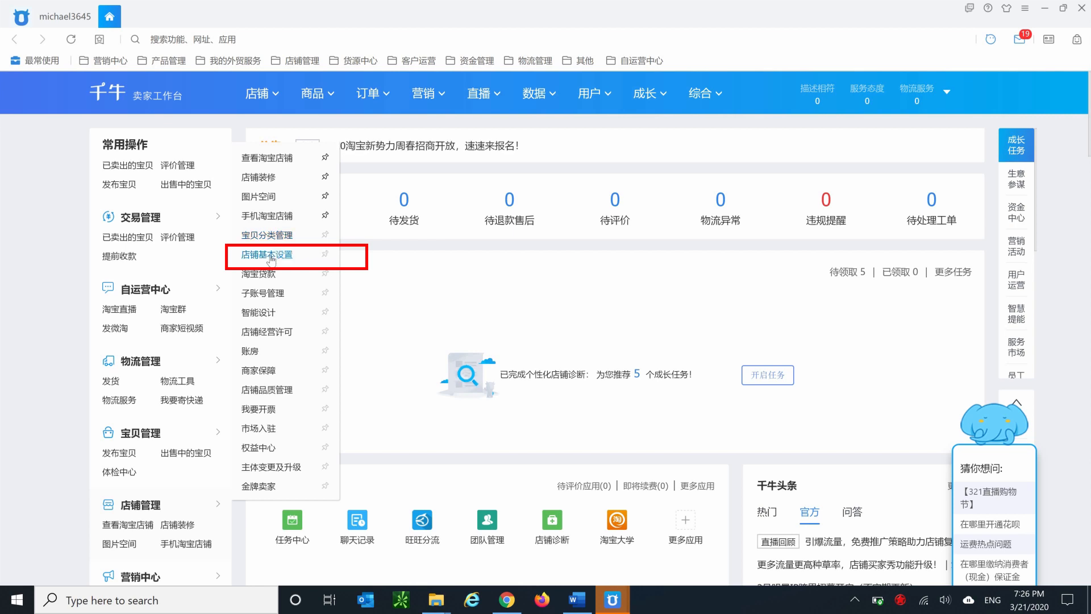
left_click(271, 256)
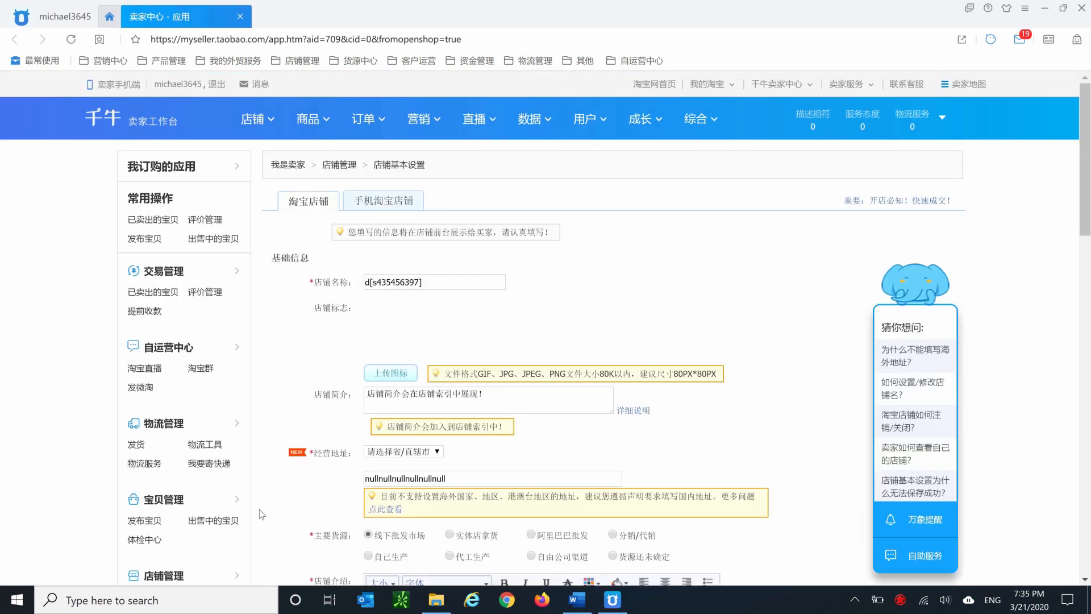
left_click_drag(465, 281, 240, 276)
mouse_move(239, 280)
type("a")
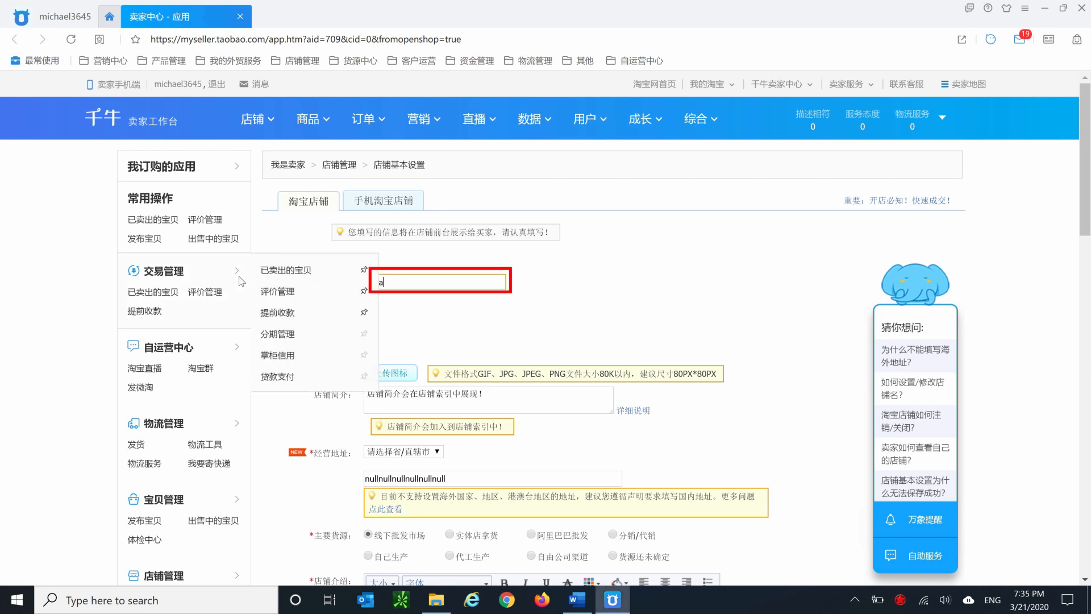
type("t Survival Store")
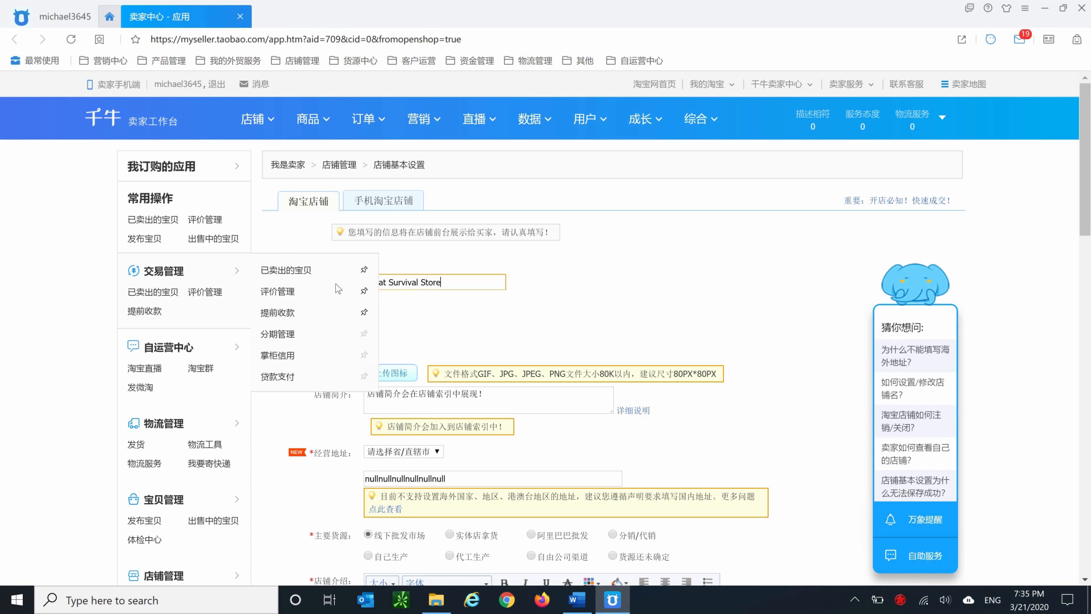
Upload Taobao Logo.png from the Desktop as the store logo.
left_click(397, 375)
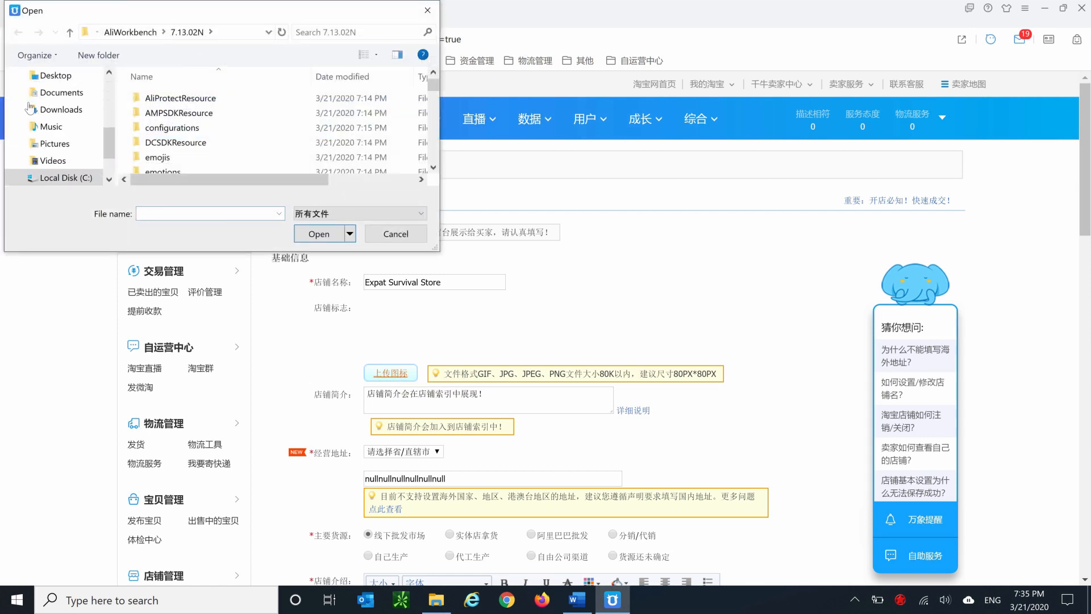
left_click(64, 81)
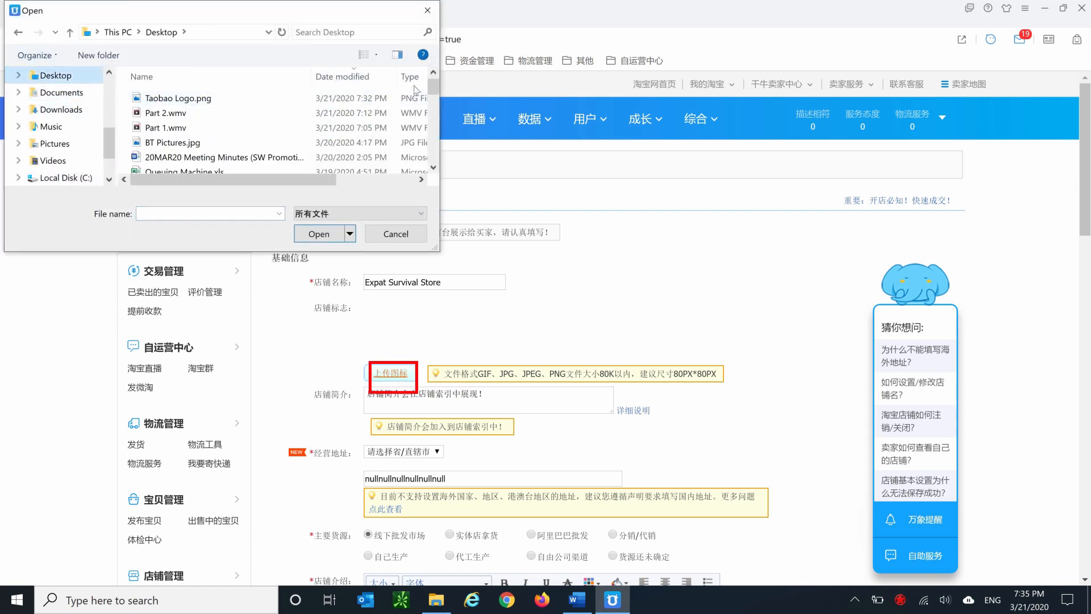
left_click(257, 97)
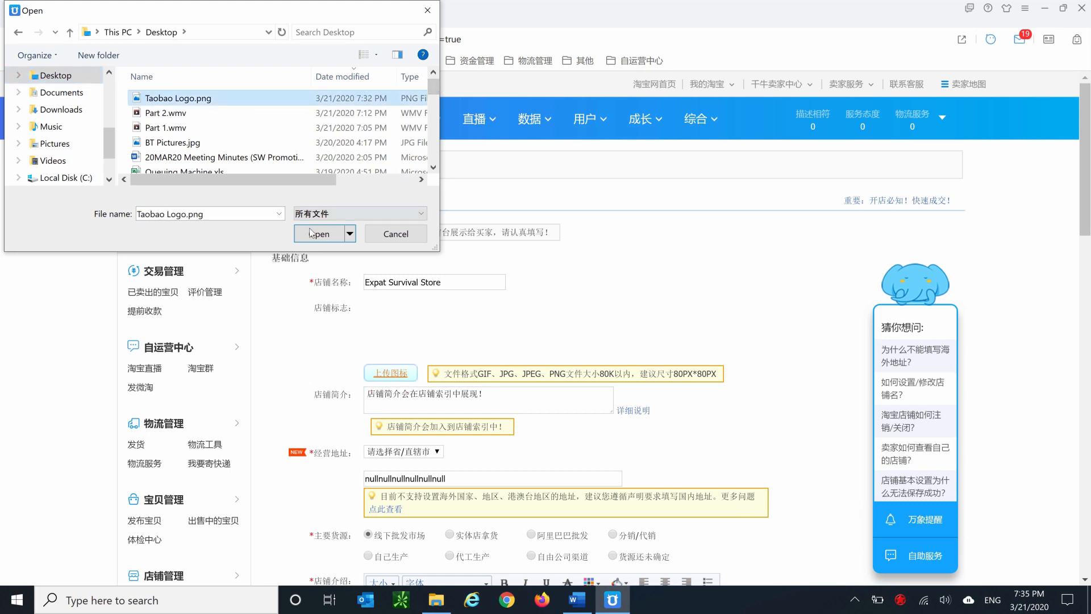
left_click(310, 233)
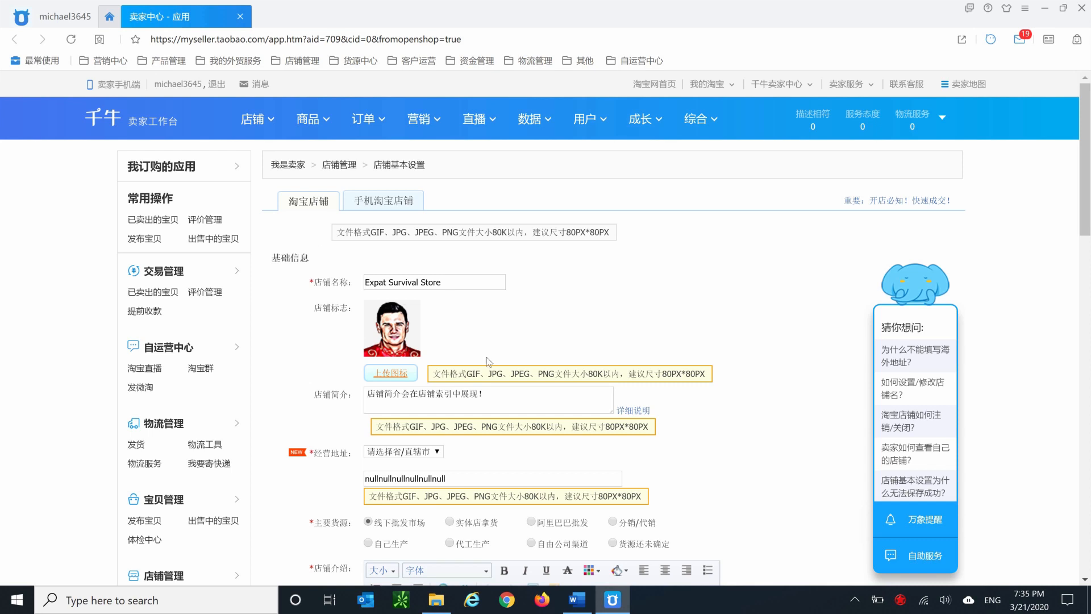
Replace the store introduction with "I provide services for foreigners in China ranging from opening a bank account in Chint to getting a driver's license.".
left_click(541, 400)
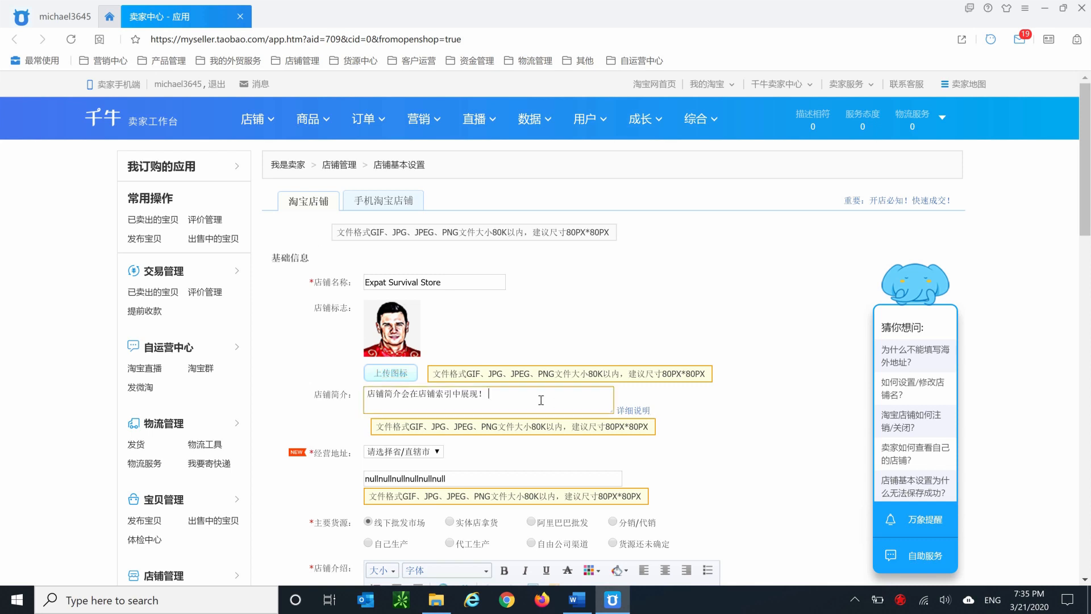
key("shift+Left")
key("shift+Left")
key("shift+Left")
key("shift+Left")
key("shift+Left")
key("shift+Left")
key("shift+Left")
key("shift+Left")
key("shift+Left")
key("shift+Left")
key("shift+Left")
key("shift+Left")
key("shift+Left")
key("shift+Left")
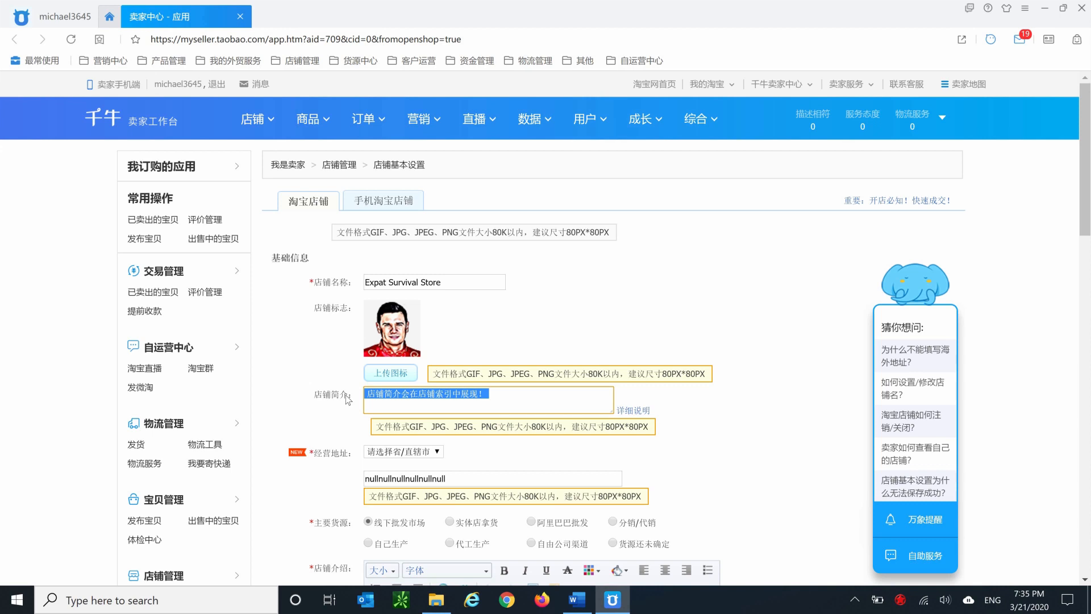
type("I provide ")
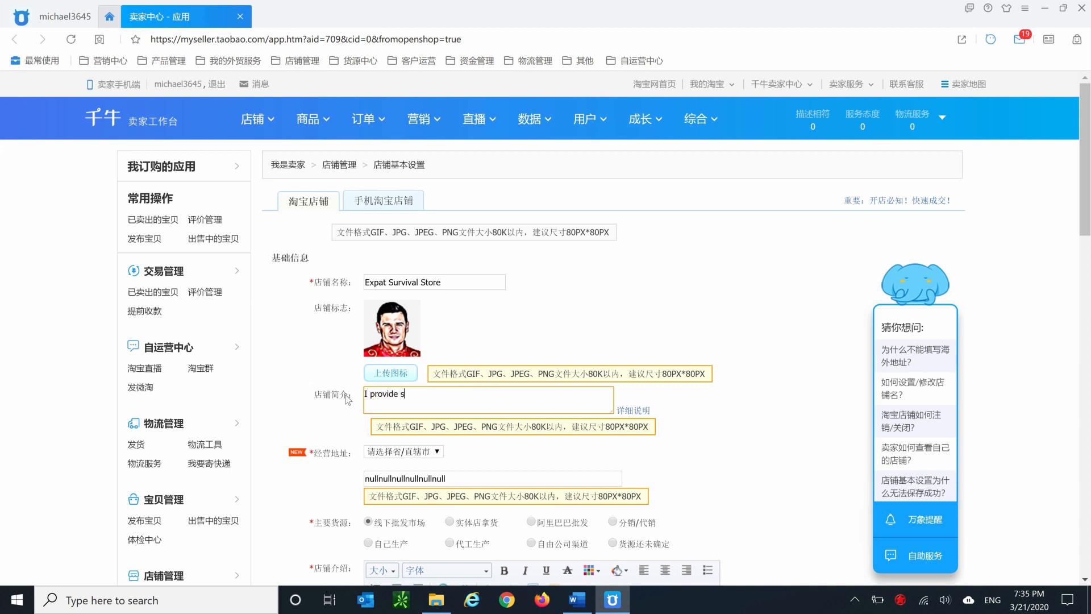
type("services for foreigners in China ranging from opening a bank account in Chint to getting a driver's license.")
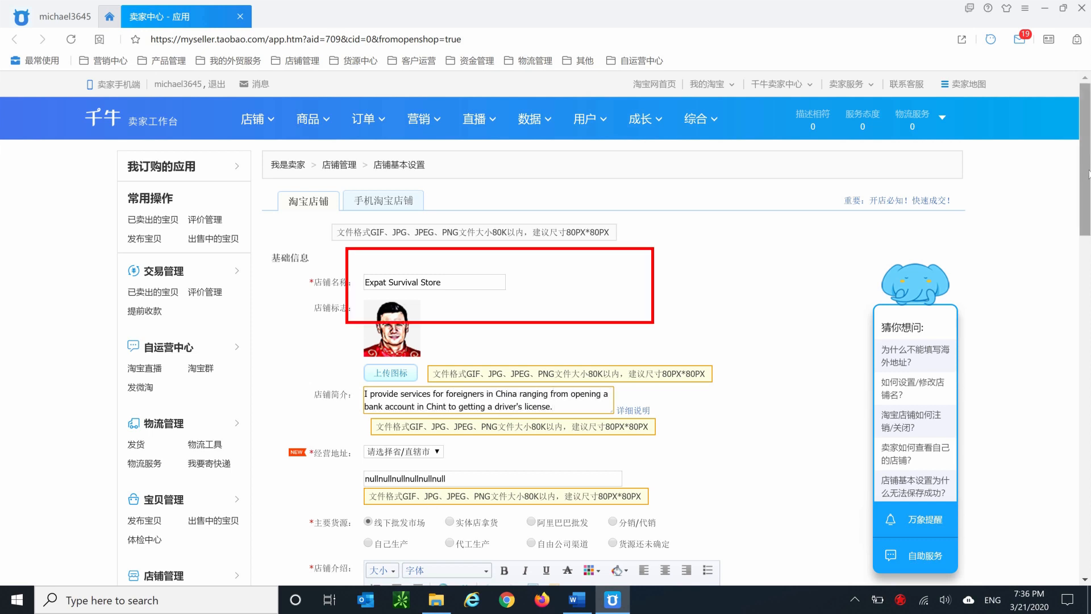
Set the business address to 广东, 广州, 海珠区, 琶洲街道 and the main source to 自己生产.
scroll(482, 510, "down", 3)
left_click(437, 264)
left_click_drag(438, 385, 441, 515)
left_click(398, 368)
left_click(486, 264)
left_click(457, 305)
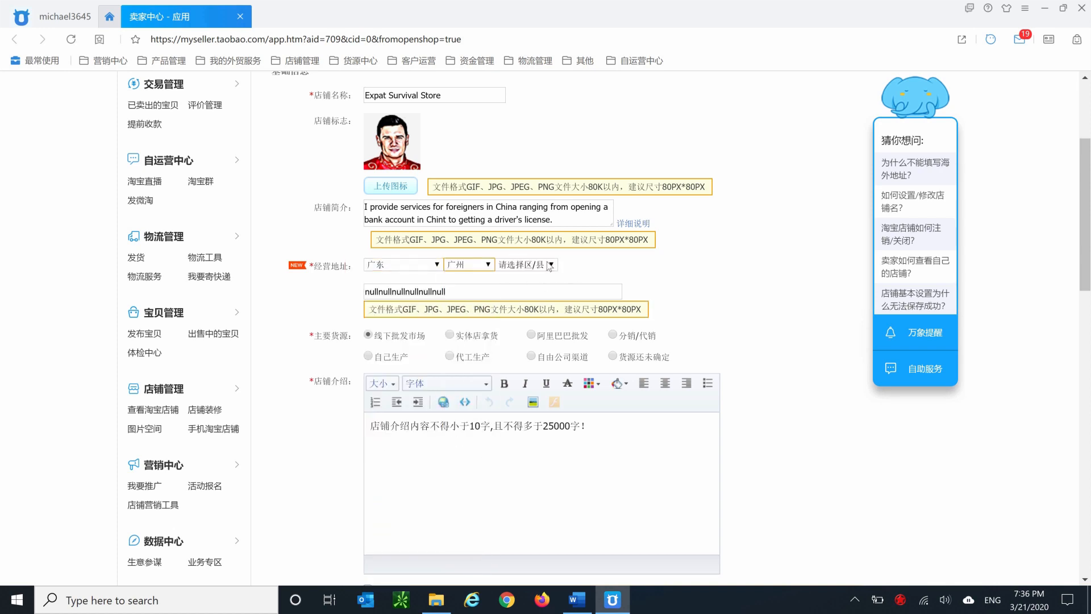
left_click(546, 264)
scroll(566, 361, "down", 1)
scroll(566, 361, "up", 1)
left_click(511, 327)
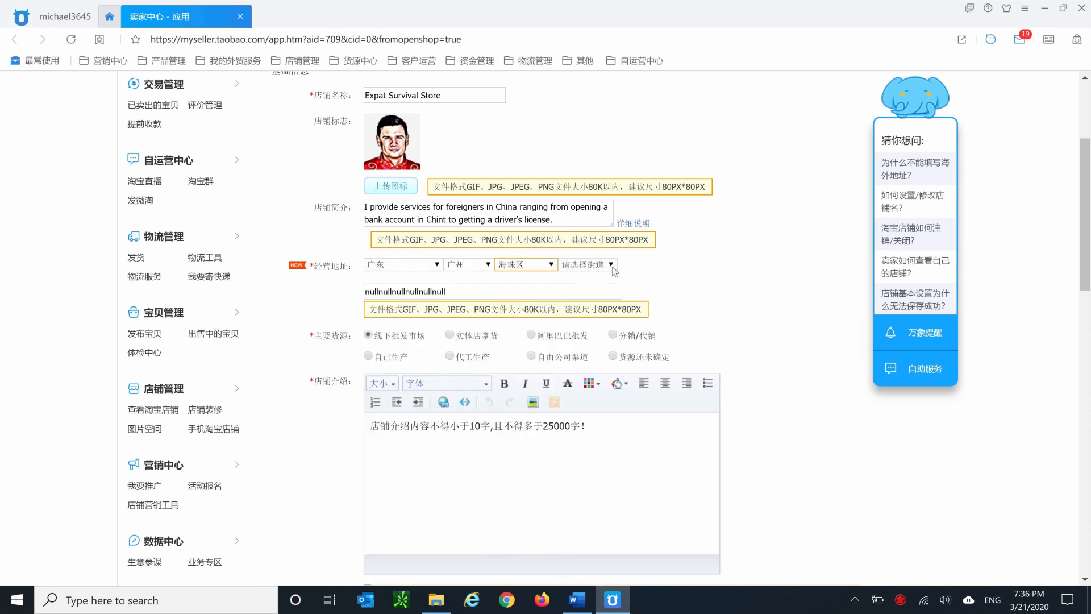
left_click(611, 265)
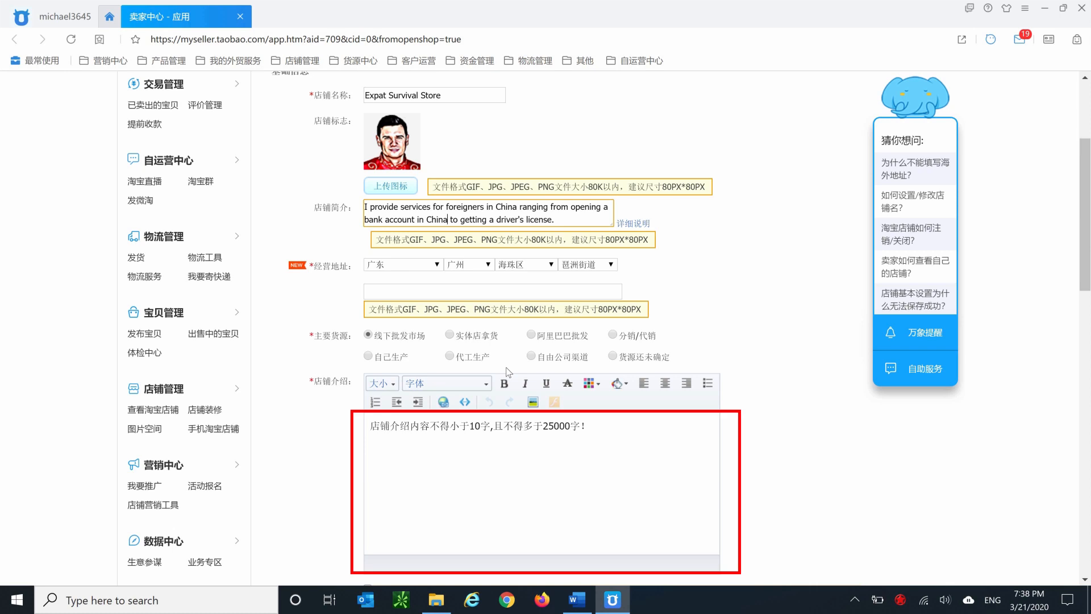
left_click(369, 356)
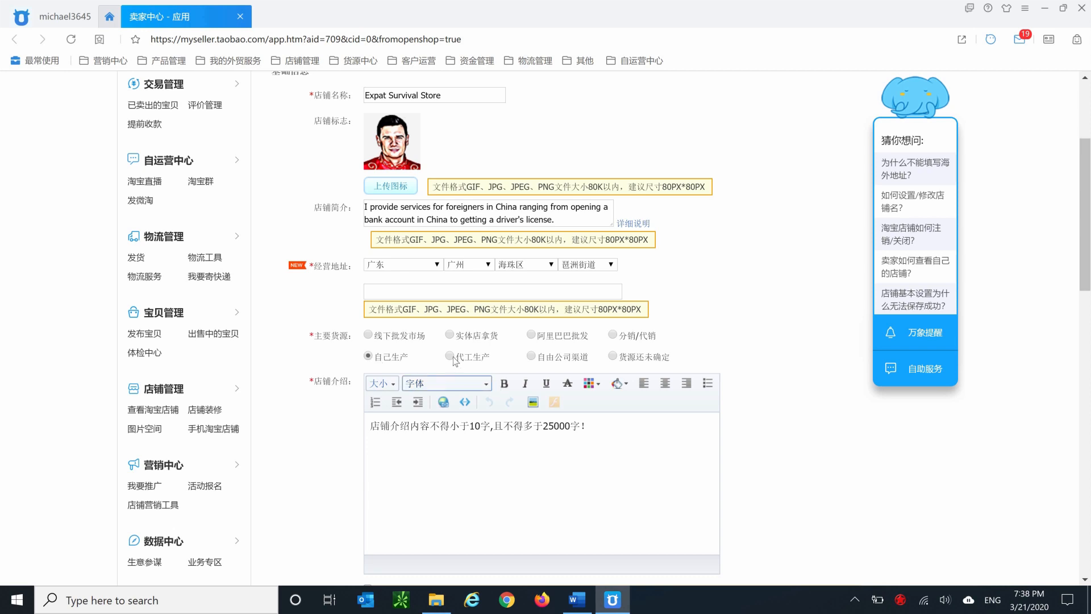